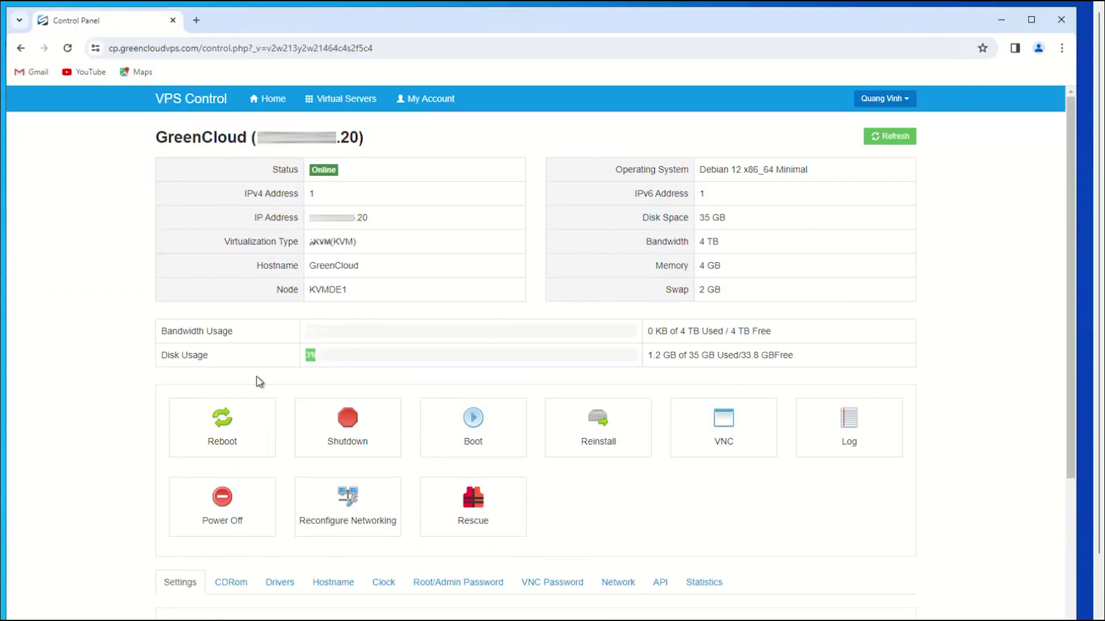
# - Set the VPS boot order to (1) CDROM (2) Hard Disk
pyautogui.scroll(-3, 396, 295)
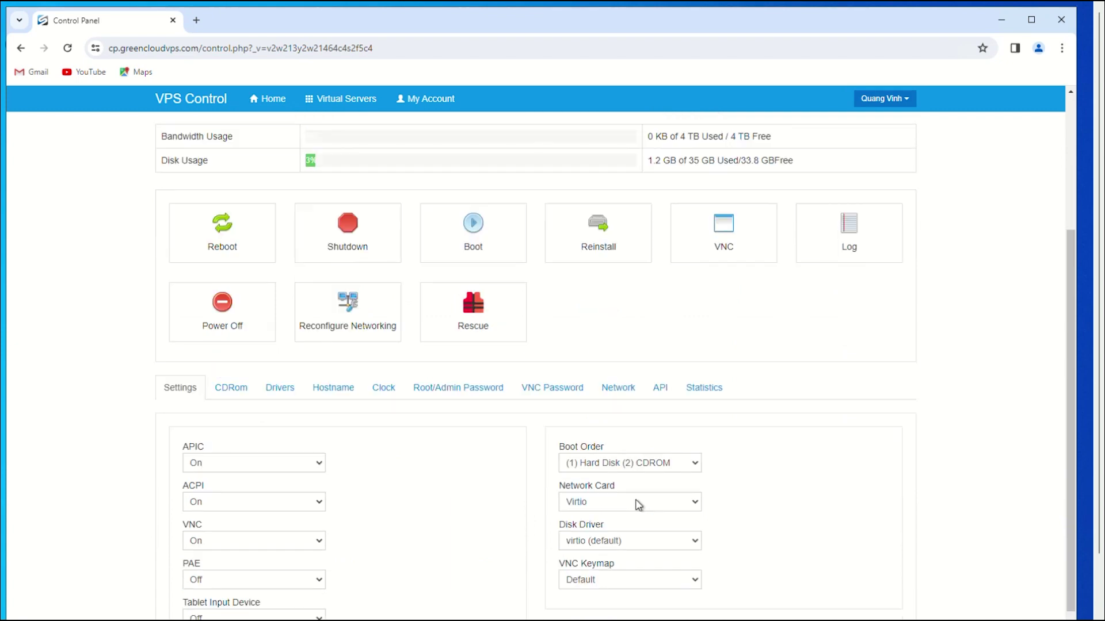
pyautogui.click(690, 463)
pyautogui.press('Escape')
pyautogui.click(615, 499)
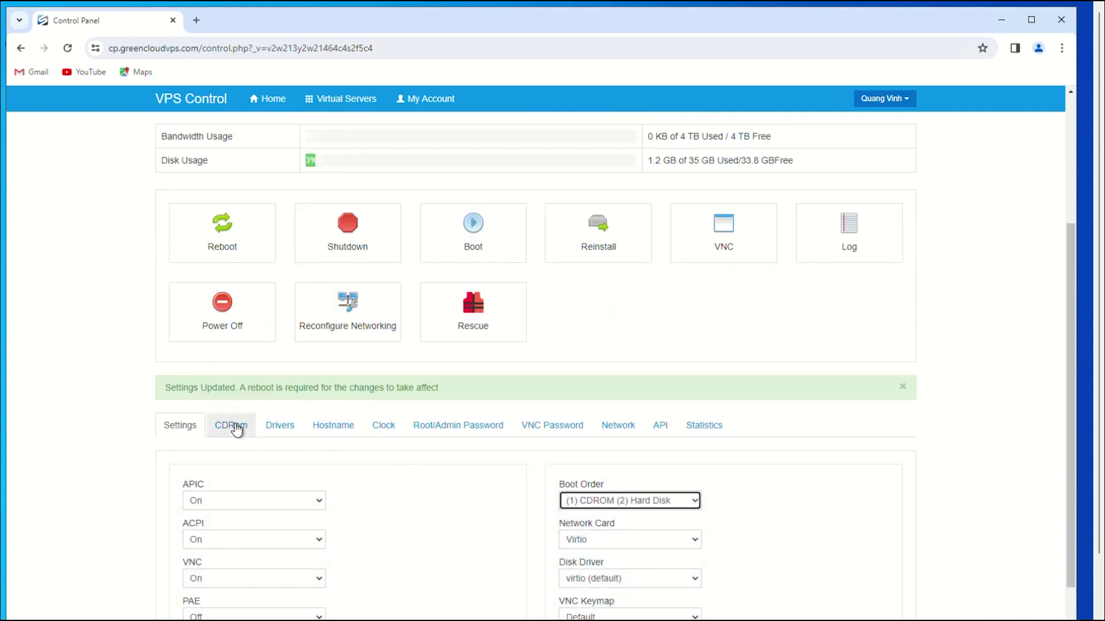
# - Mount ubuntu-22.04.1-live-server-amd64.iso and reboot the VPS
pyautogui.click(236, 429)
pyautogui.click(229, 576)
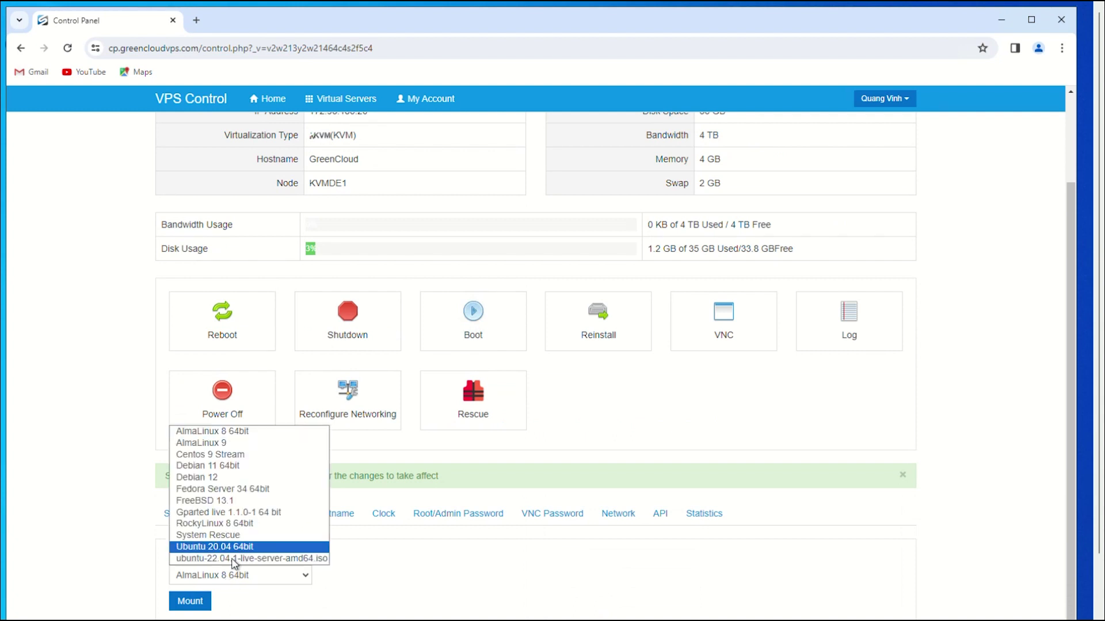
pyautogui.click(190, 609)
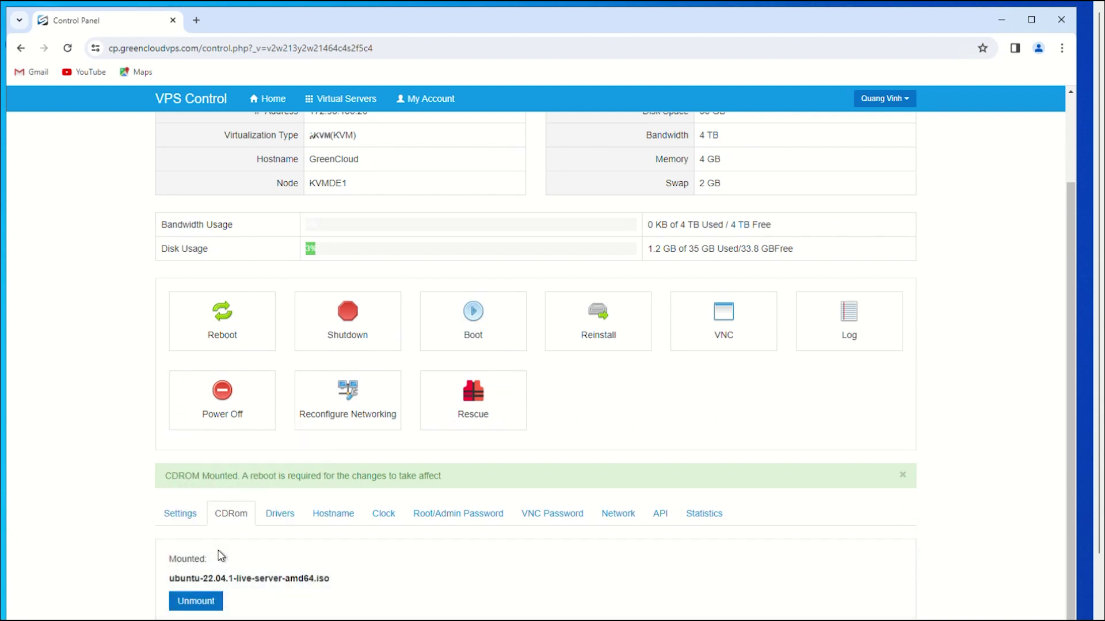
pyautogui.click(226, 337)
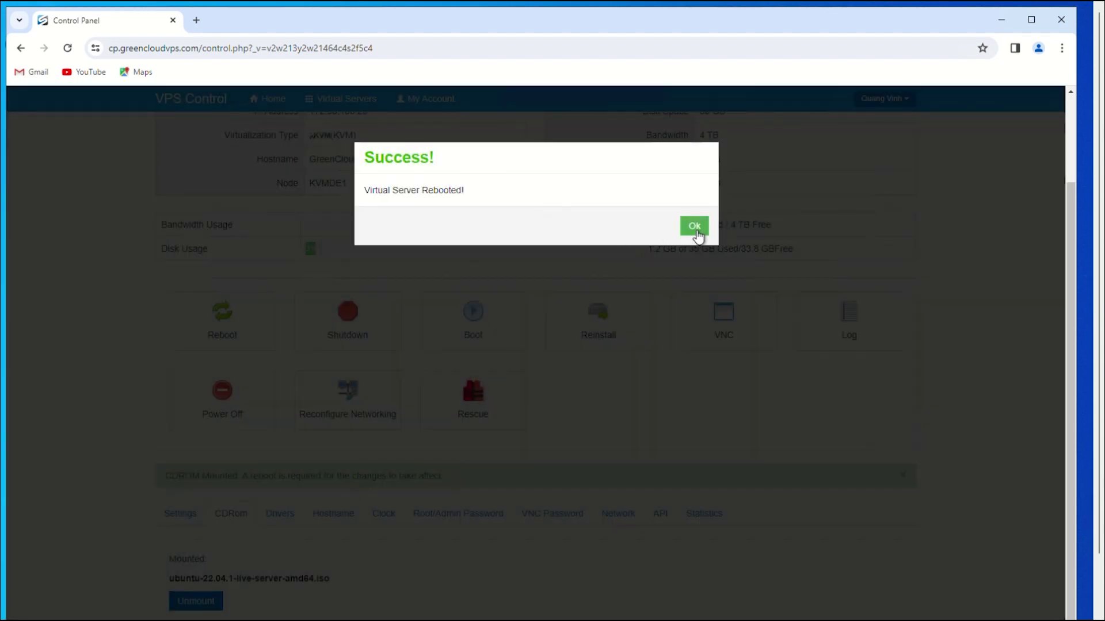
pyautogui.click(694, 232)
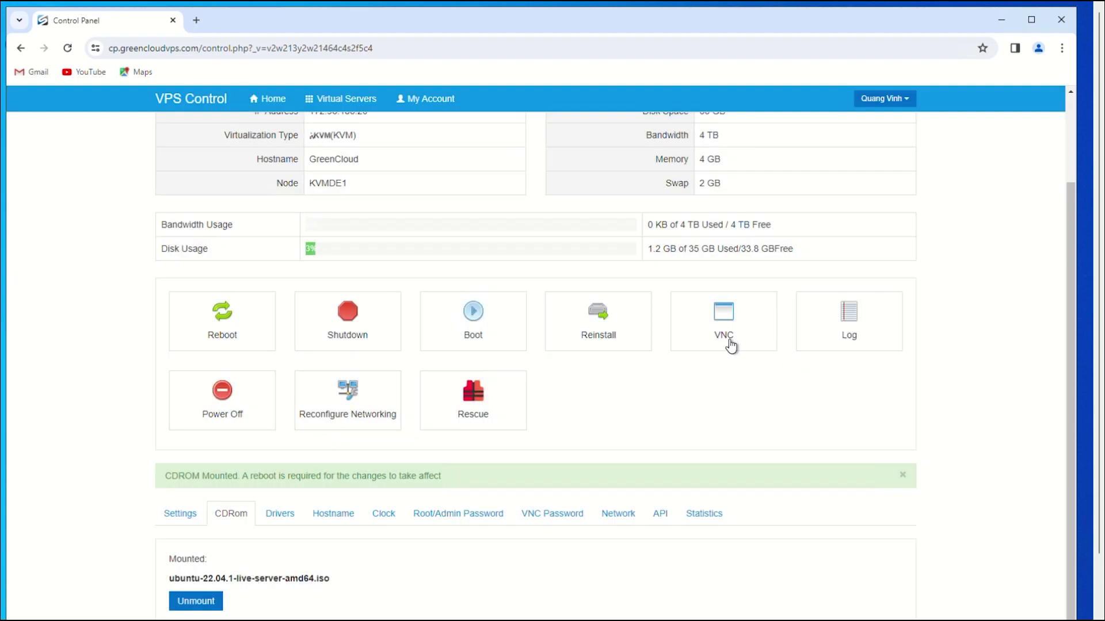
pyautogui.click(729, 344)
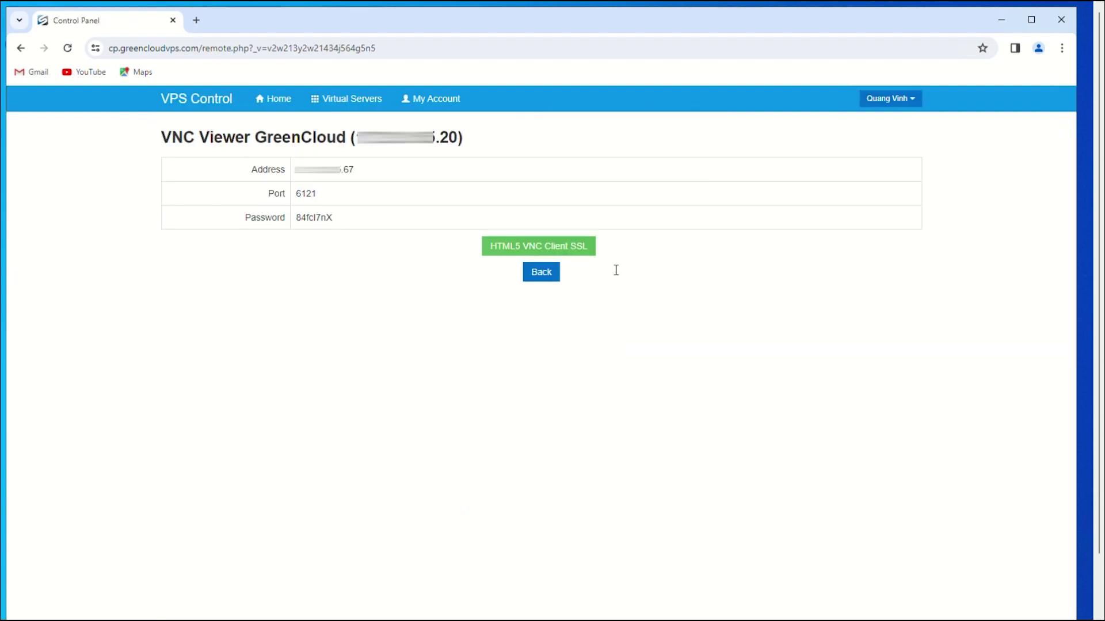
# - Launch the HTML5 VNC console and boot Try or Install Ubuntu Server
pyautogui.click(563, 248)
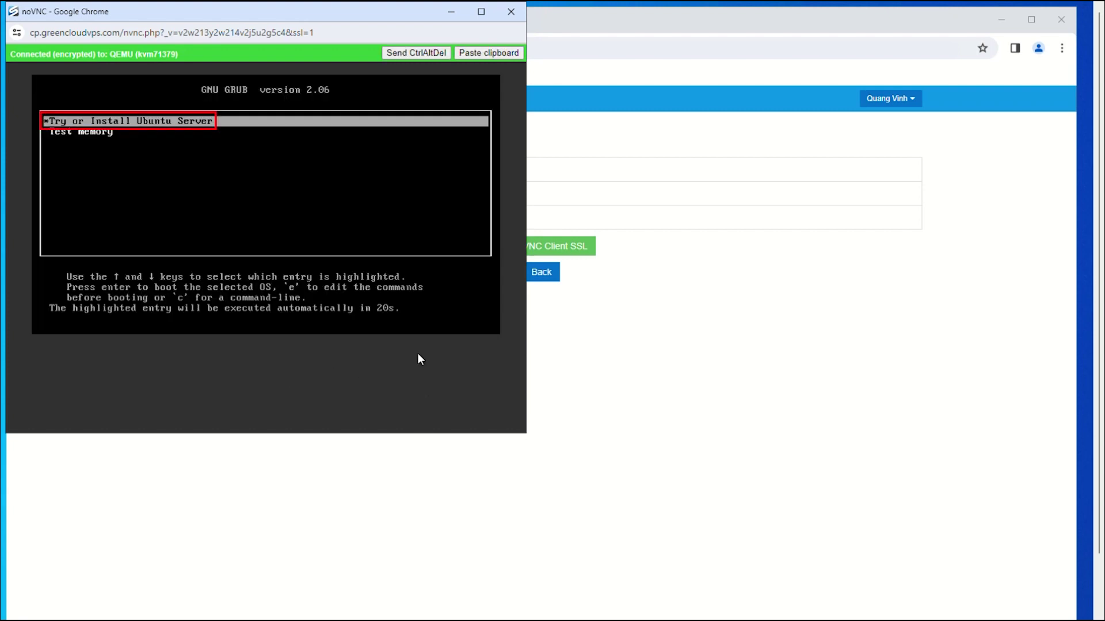
pyautogui.press('Return')
pyautogui.moveTo(526, 356); pyautogui.dragTo(966, 497)
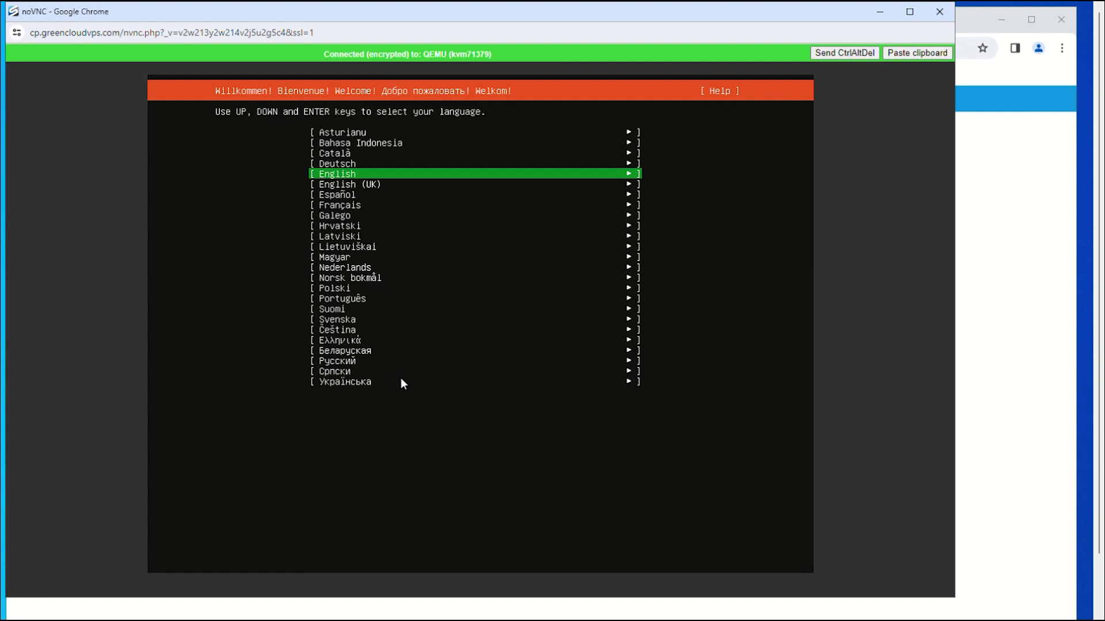
# - Choose English, continue without updating the installer, and keep the English (US) keyboard layout
pyautogui.press('Return')
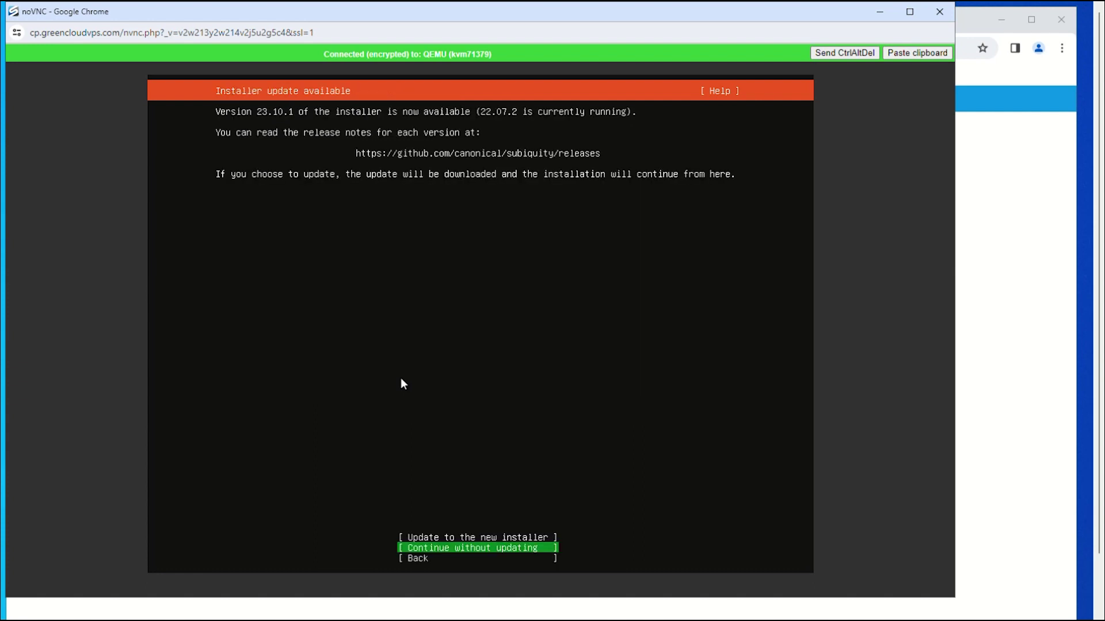
pyautogui.press('Return')
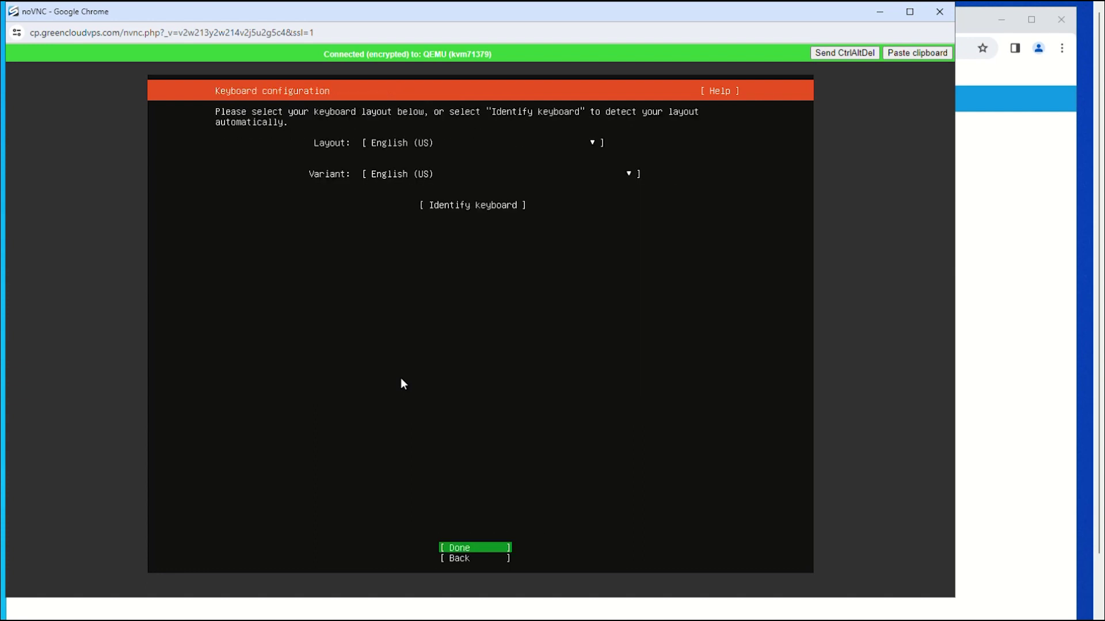
pyautogui.press('Up')
pyautogui.press('Up')
pyautogui.press('Up')
pyautogui.press('Up')
pyautogui.press('Down')
pyautogui.press('Down')
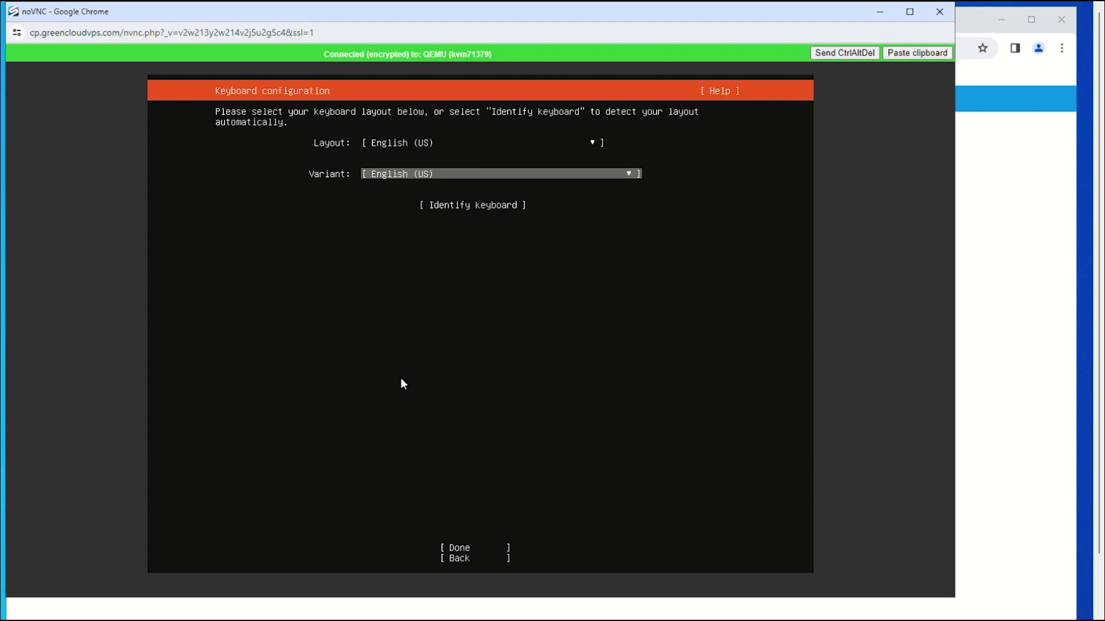
pyautogui.press('Down')
pyautogui.press('Down')
pyautogui.press('Return')
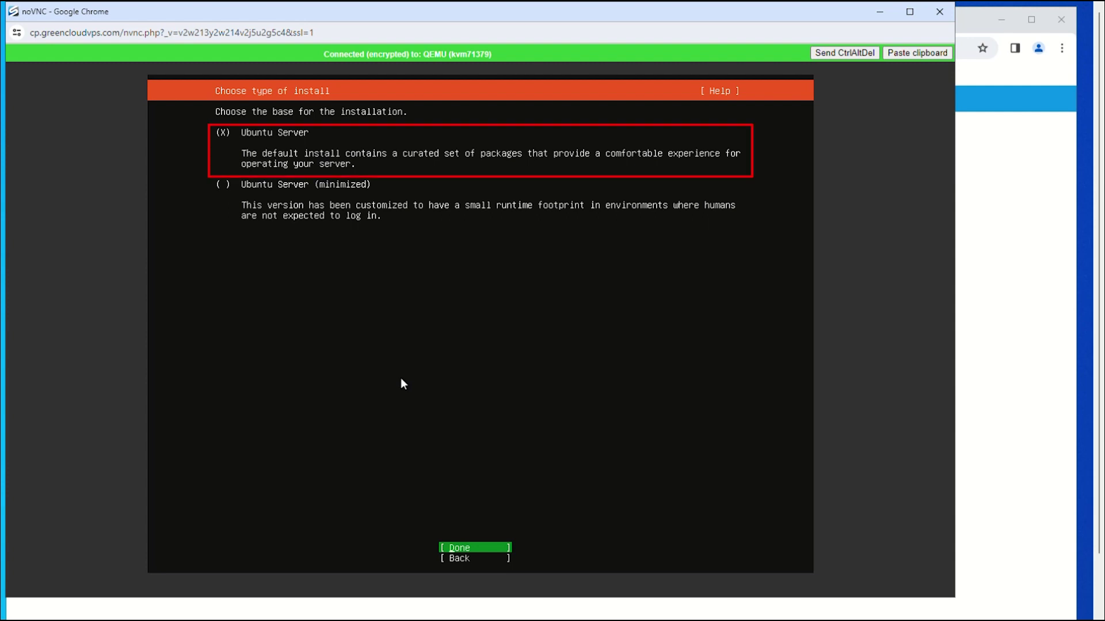
# - Accept the Ubuntu Server install type, DHCP networking, no proxy and the default US mirror
pyautogui.press('Return')
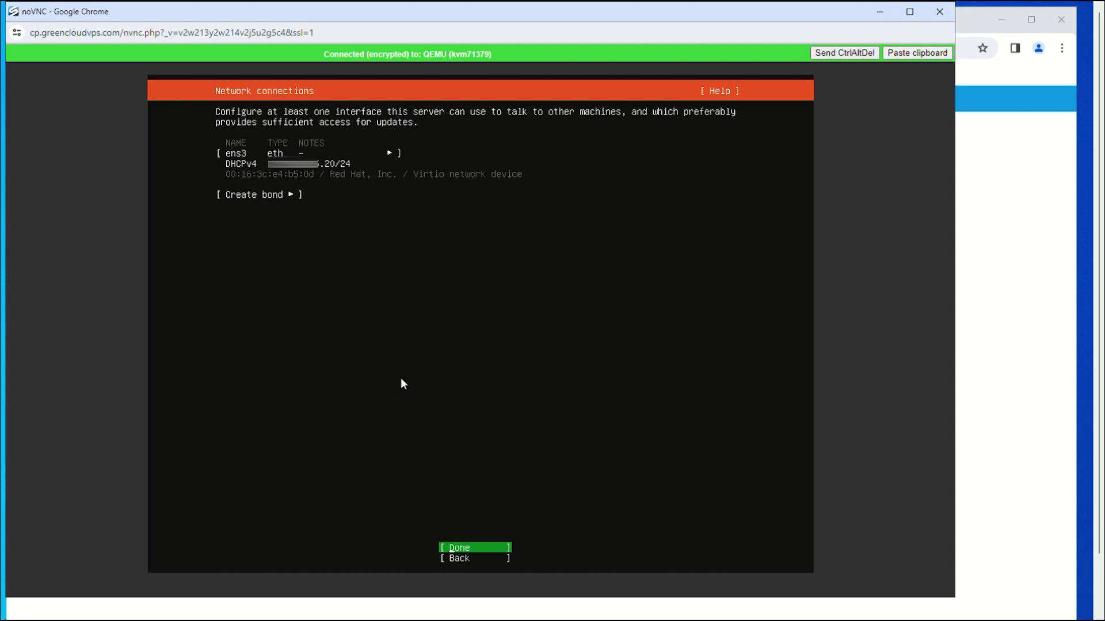
pyautogui.press('Return')
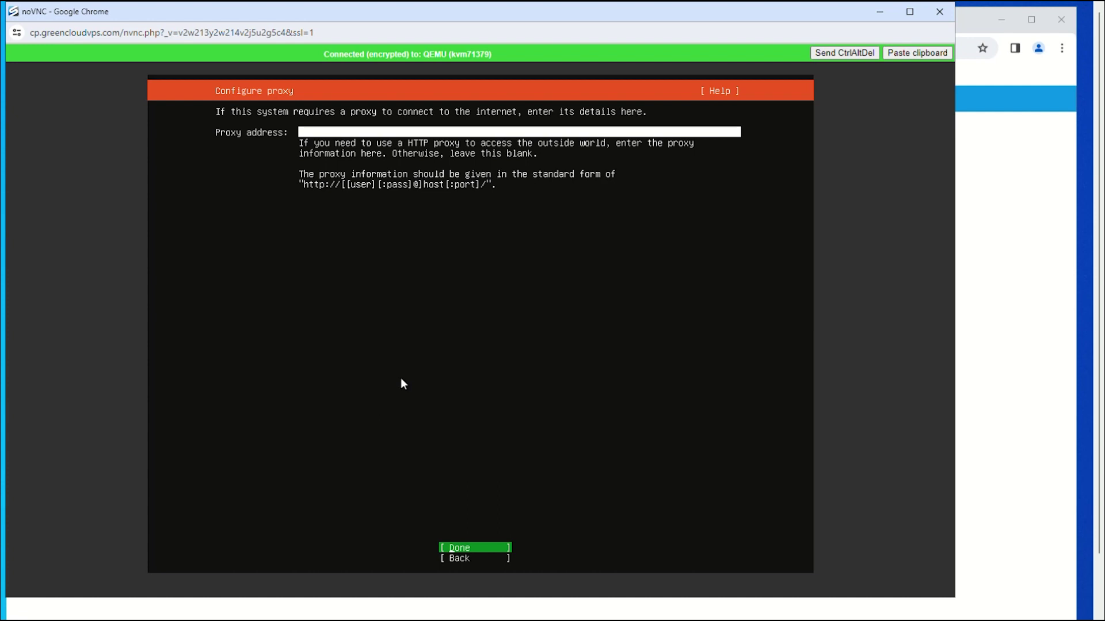
pyautogui.press('Return')
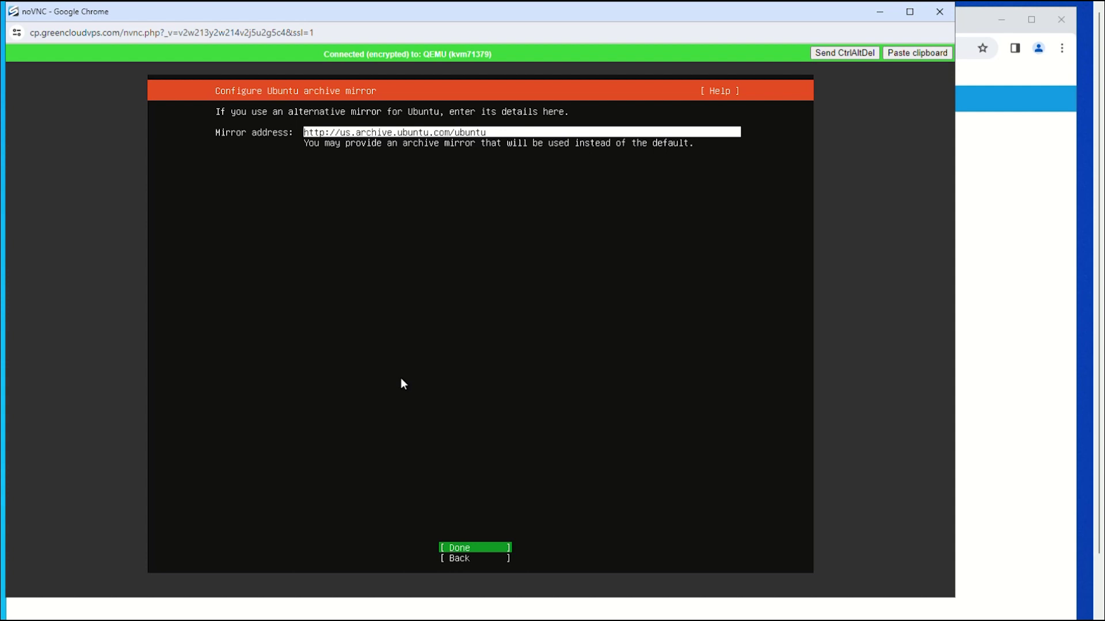
pyautogui.press('Return')
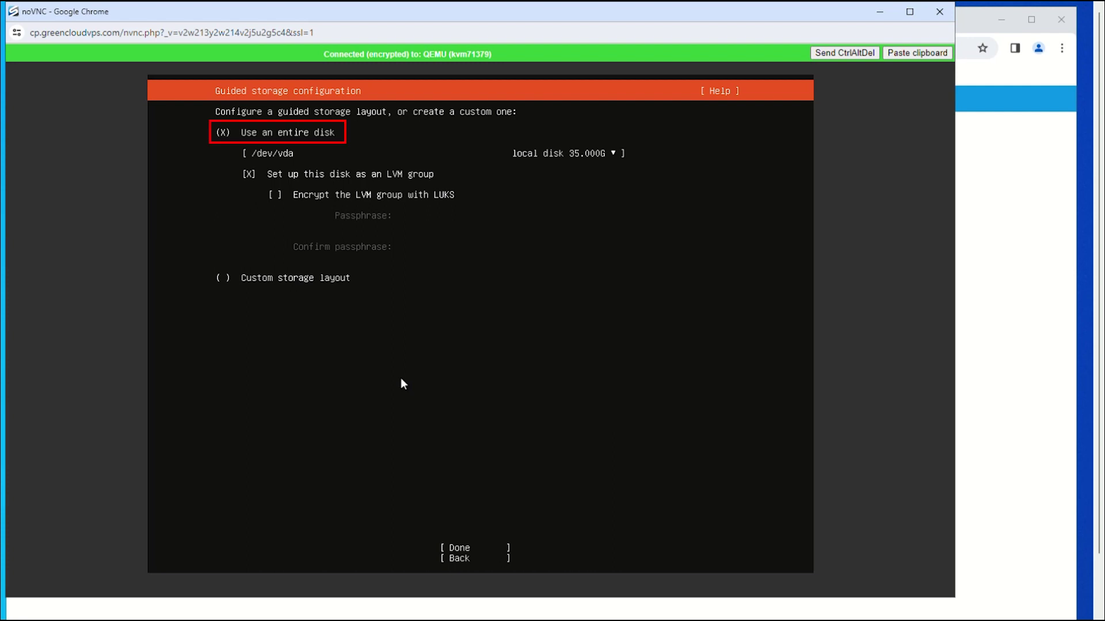
# - Accept the whole-disk /dev/vda LVM layout and choose to continue despite disk formatting
pyautogui.press('Tab')
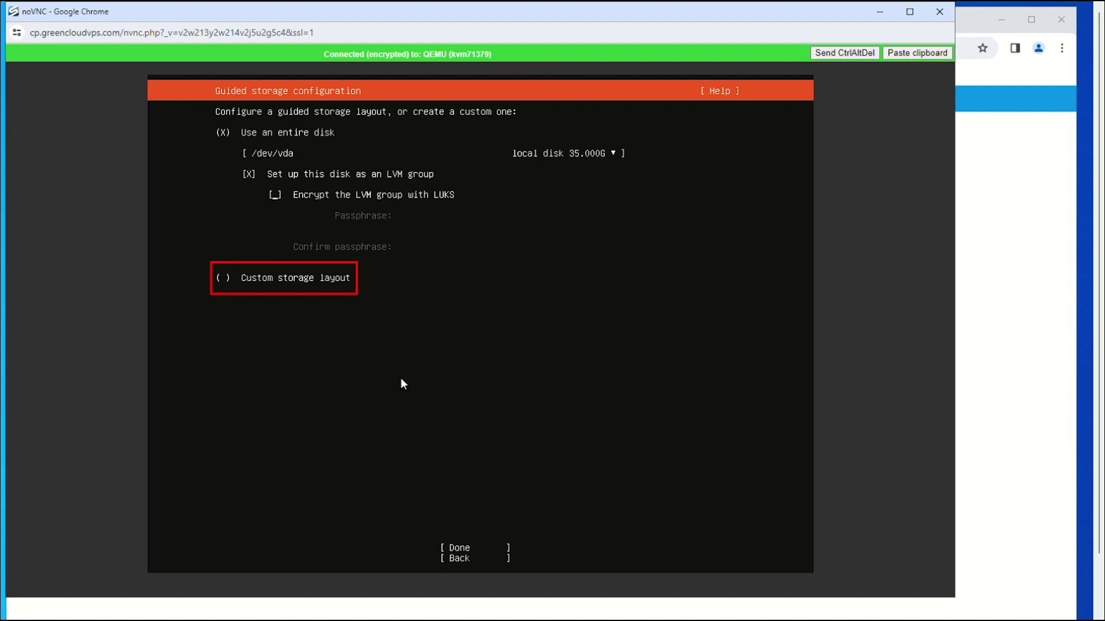
pyautogui.press('Tab')
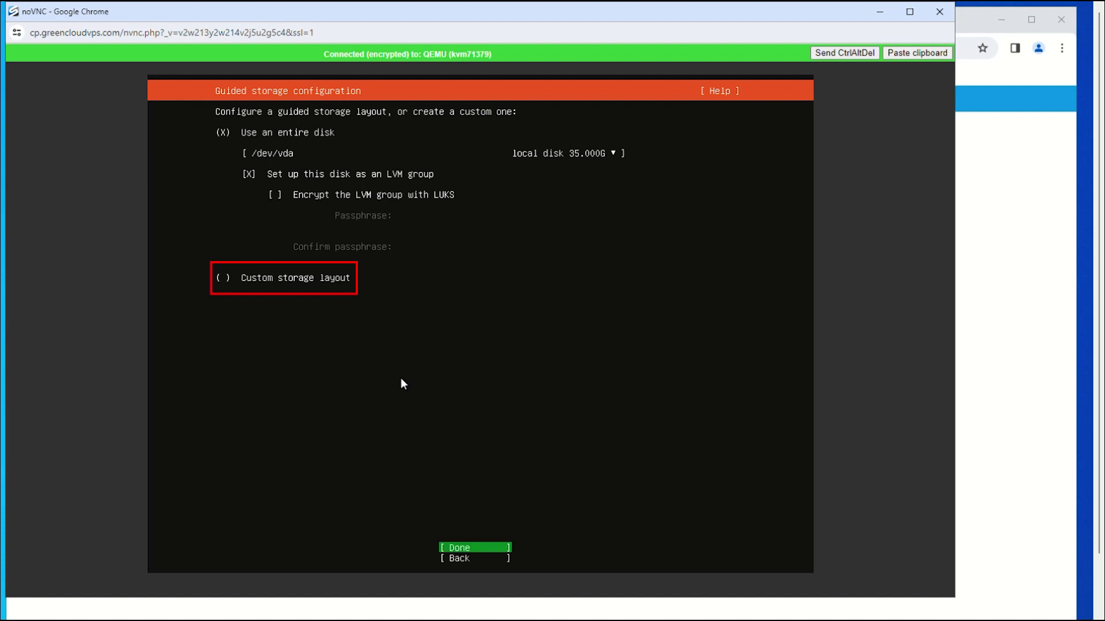
pyautogui.press('Down')
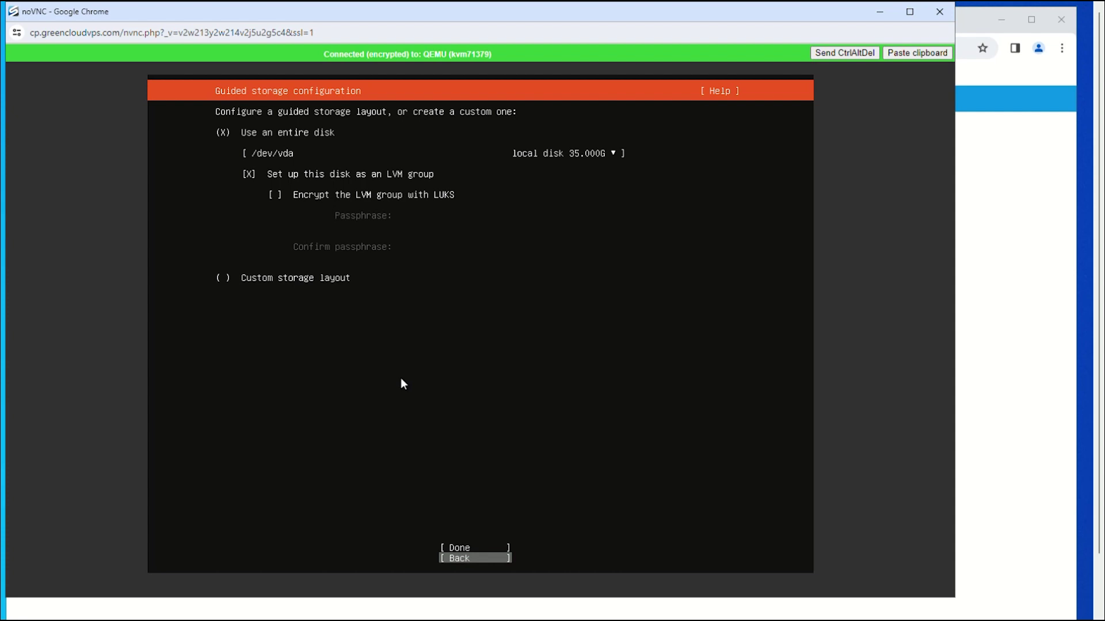
pyautogui.press('Up')
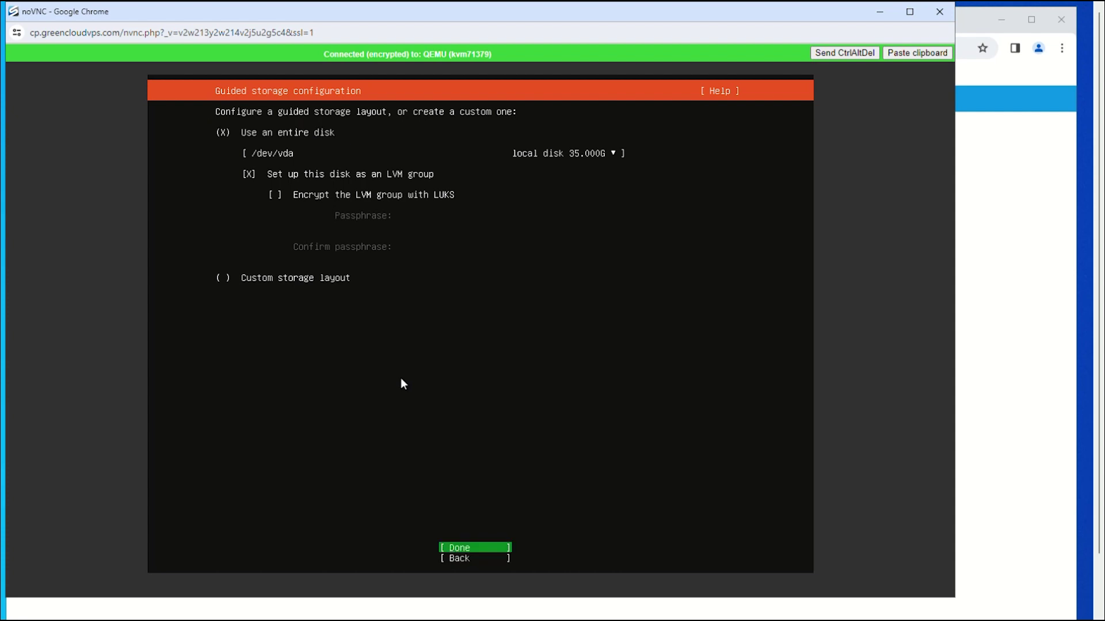
pyautogui.press('Return')
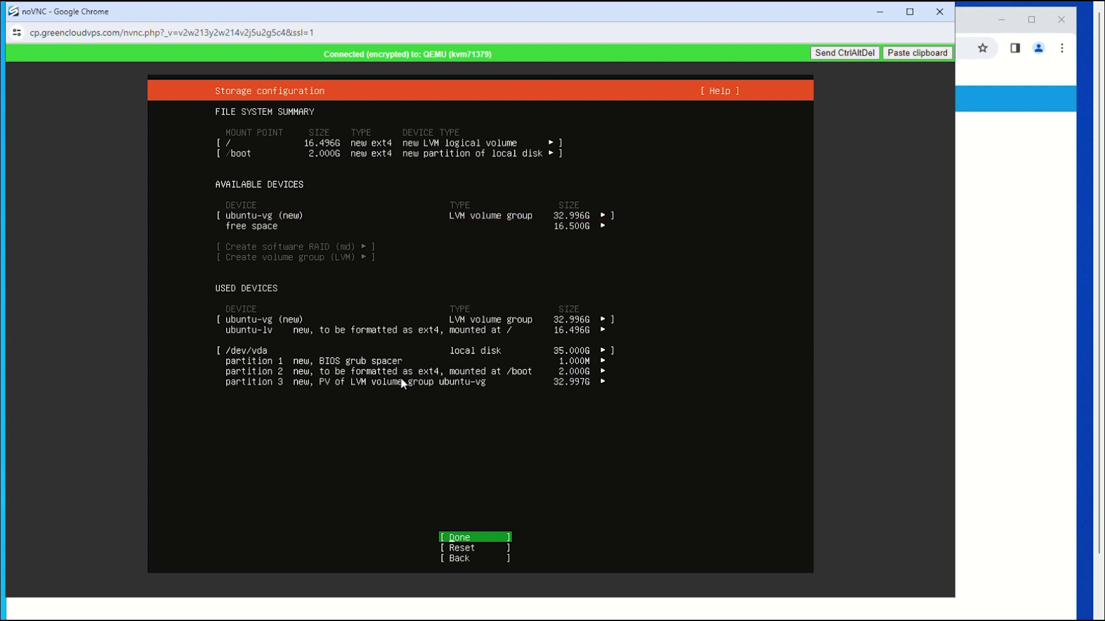
pyautogui.press('Return')
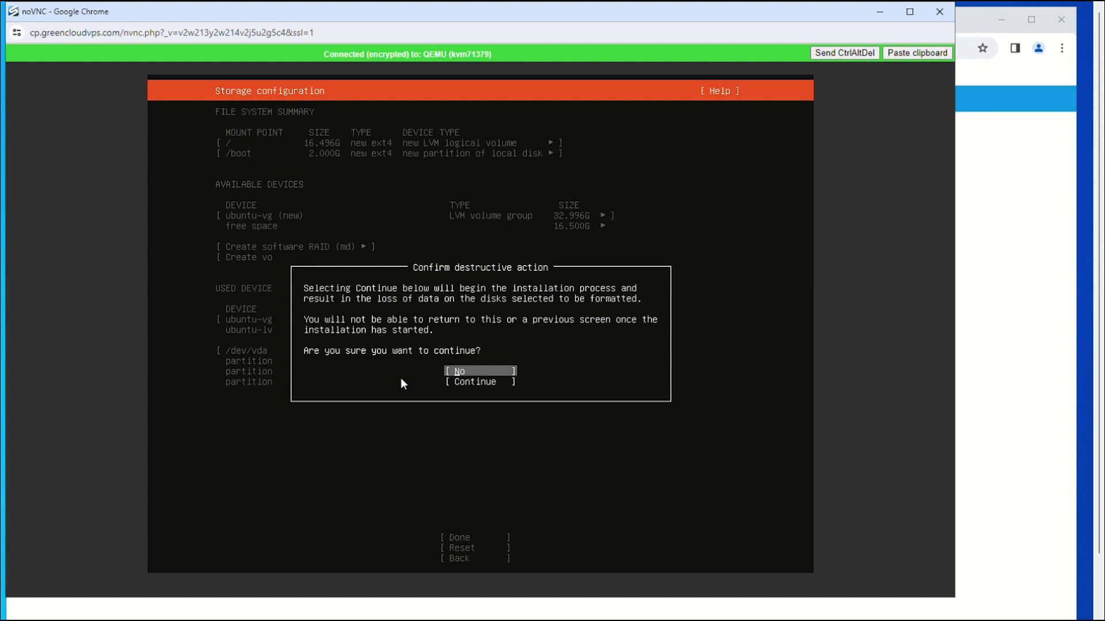
pyautogui.press('Down')
# - Fill in the profile: full name Greencloud, server greencloud, username ubuntu, plus a password
pyautogui.press('Return')
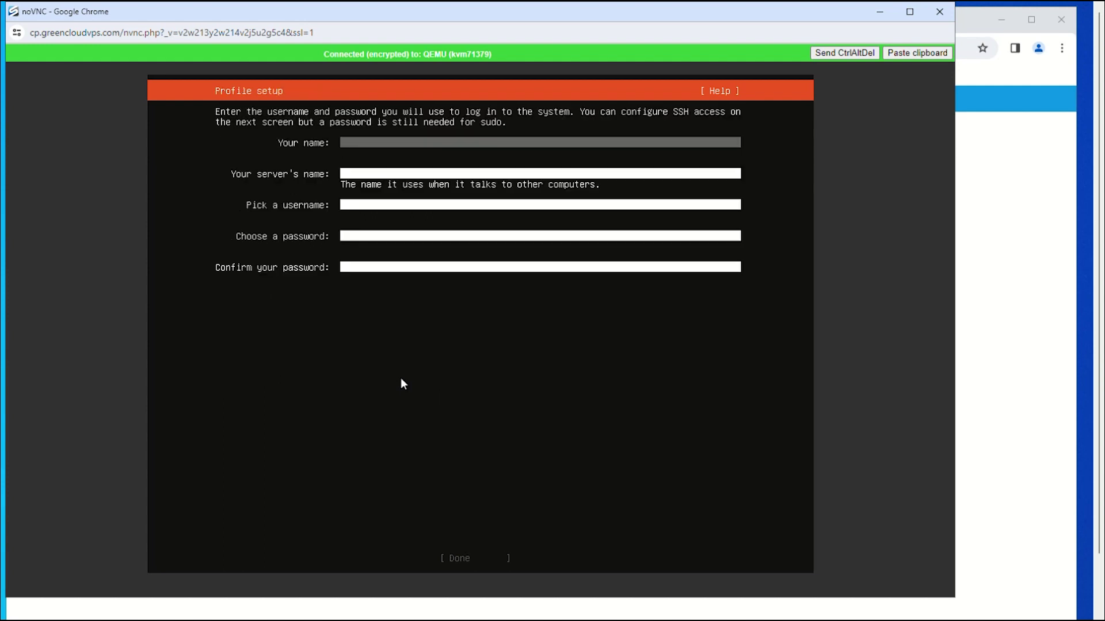
pyautogui.write('Greencloud')
pyautogui.press('Tab')
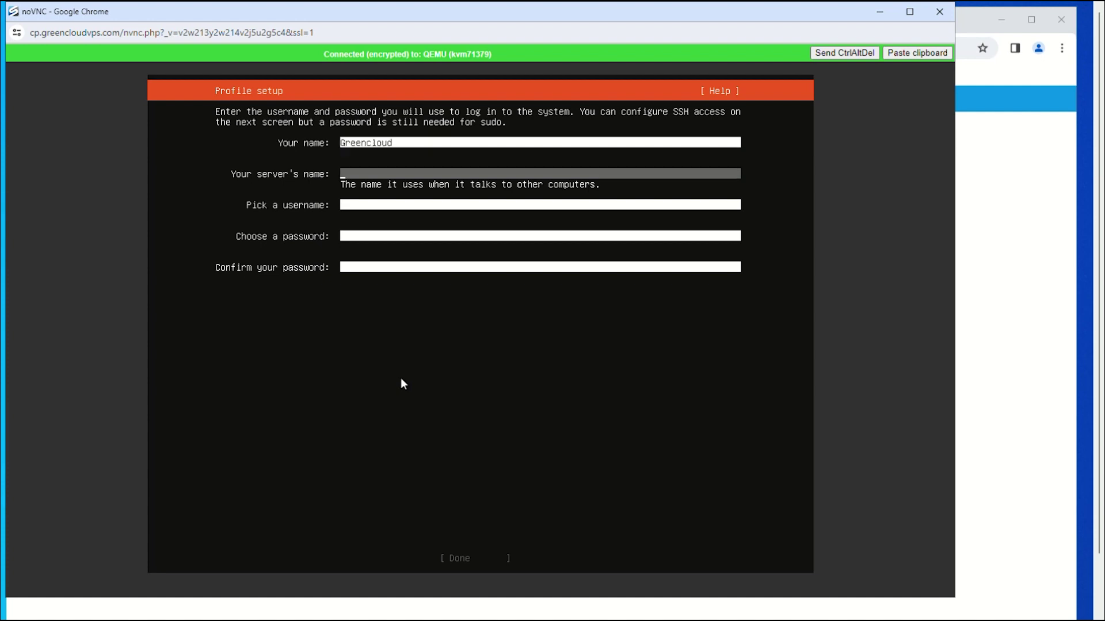
pyautogui.write('greencloud')
pyautogui.press('Tab')
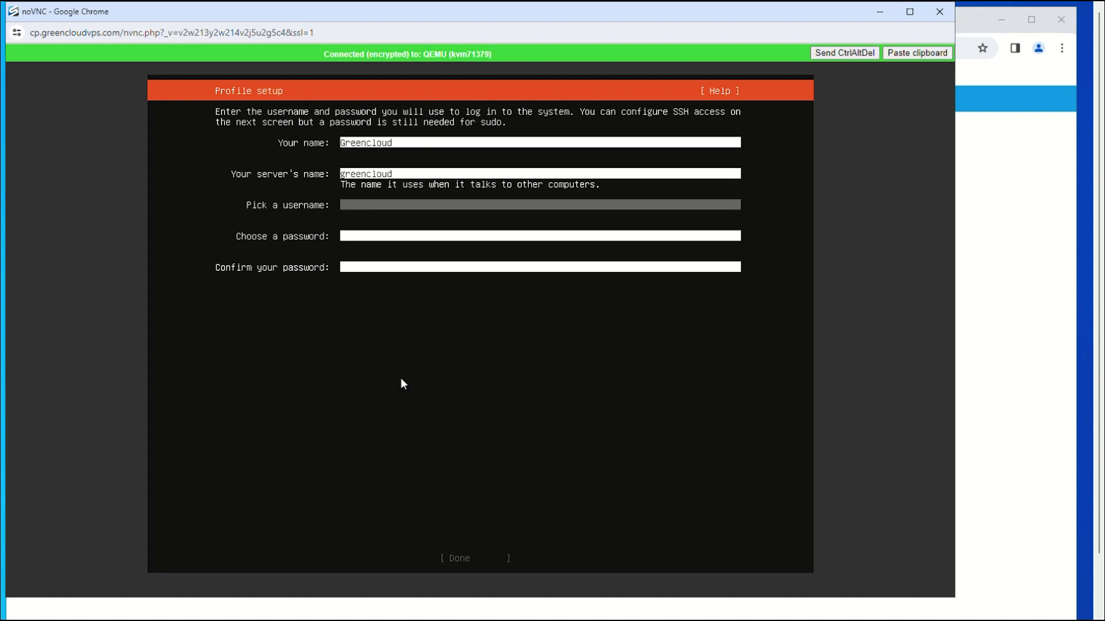
pyautogui.write('ubuntu')
pyautogui.press('Tab')
pyautogui.write('***********')
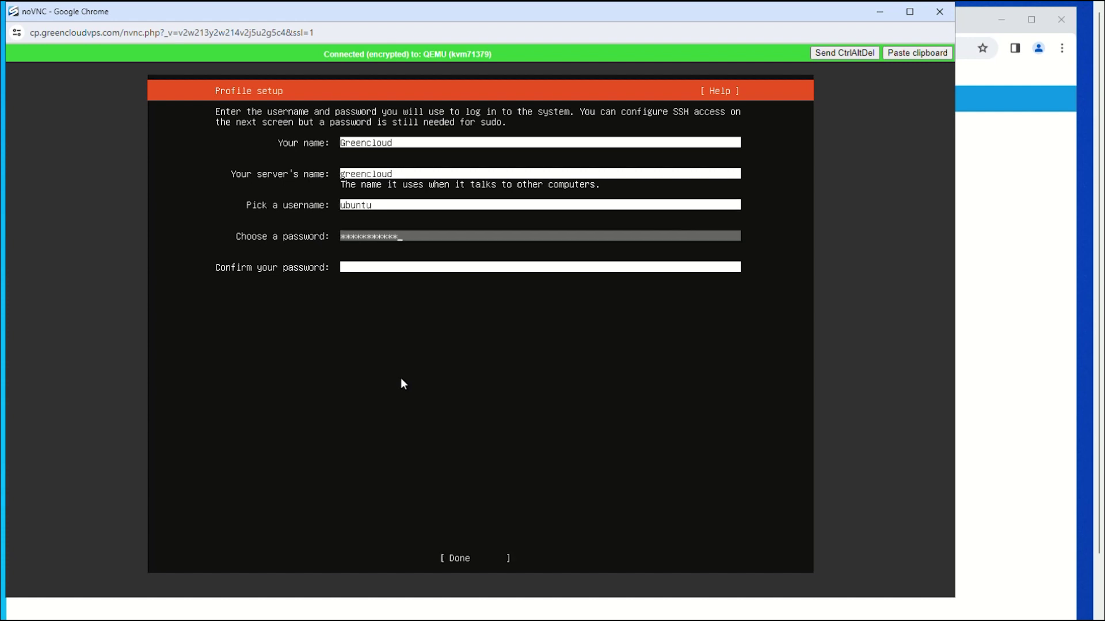
pyautogui.press('Tab')
pyautogui.write('***********')
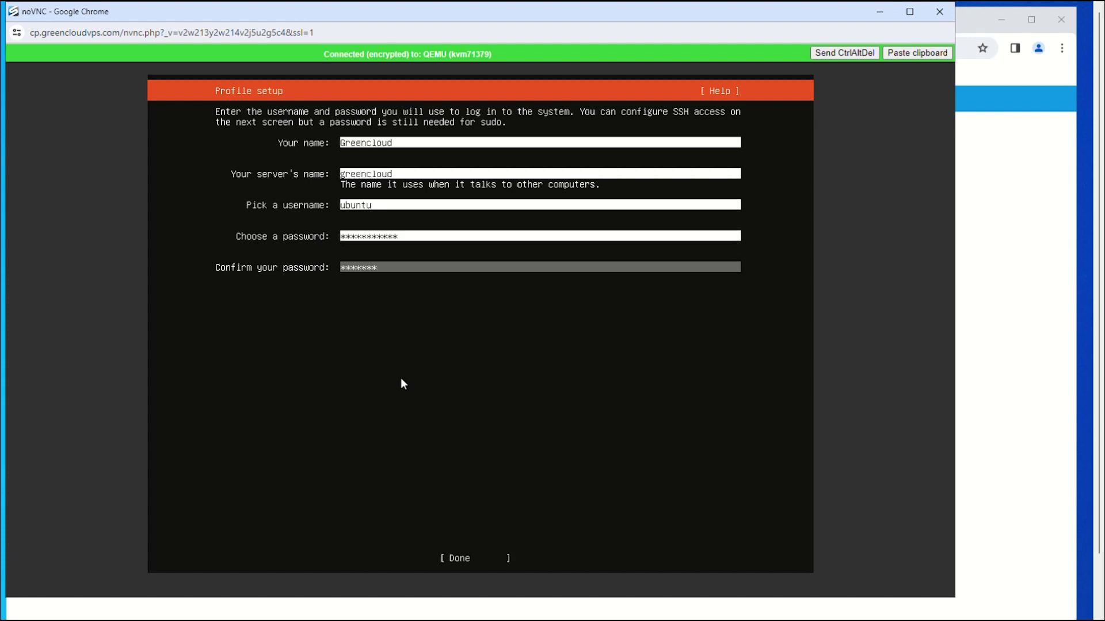
pyautogui.press('Tab')
pyautogui.press('Return')
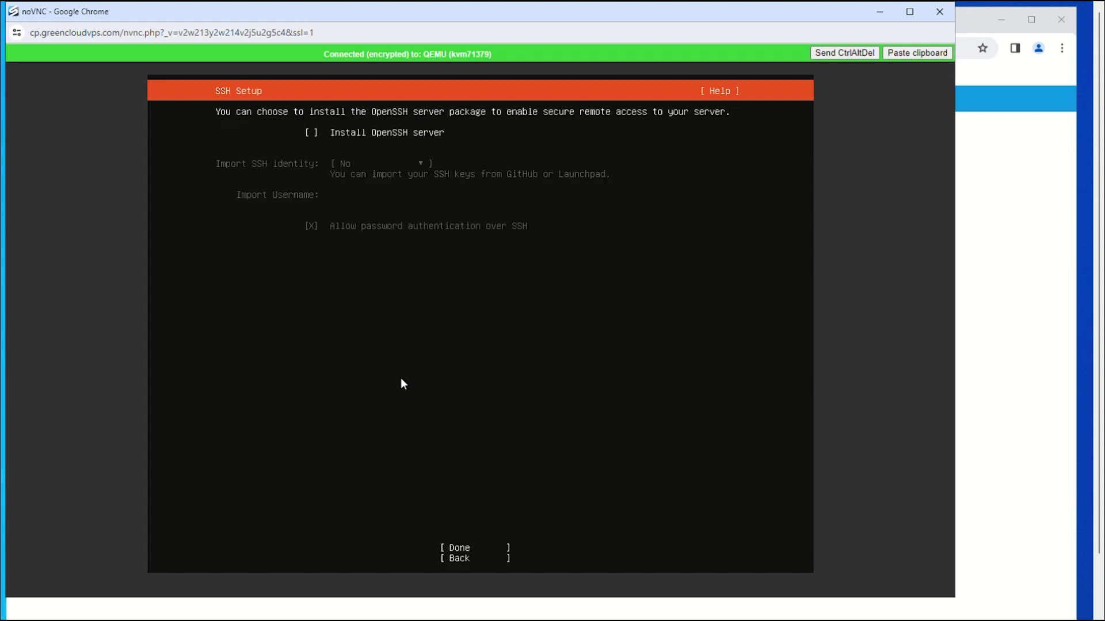
# - Enable OpenSSH server and start the install without any featured snaps
pyautogui.press('space')
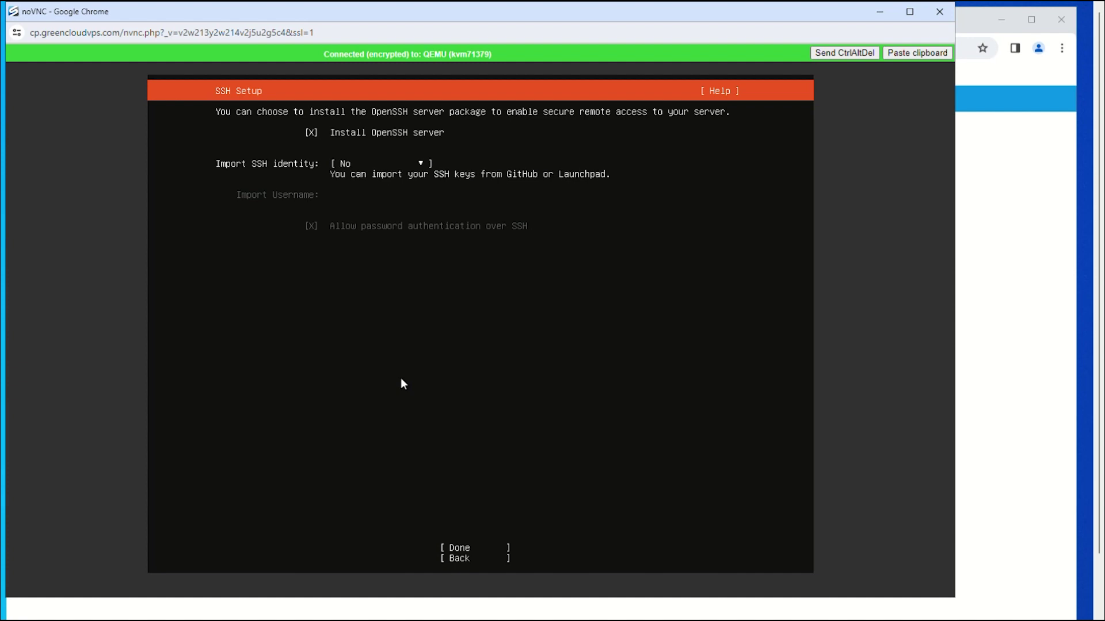
pyautogui.press('Tab')
pyautogui.press('Tab')
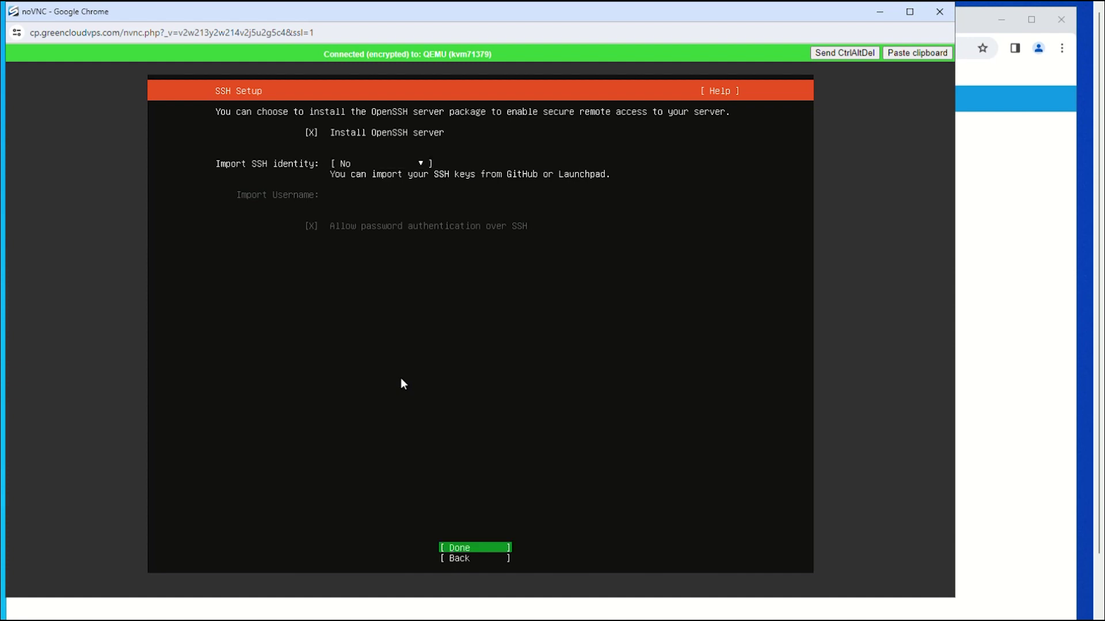
pyautogui.press('Tab')
pyautogui.hotkey('shift', 'Tab')
pyautogui.press('Return')
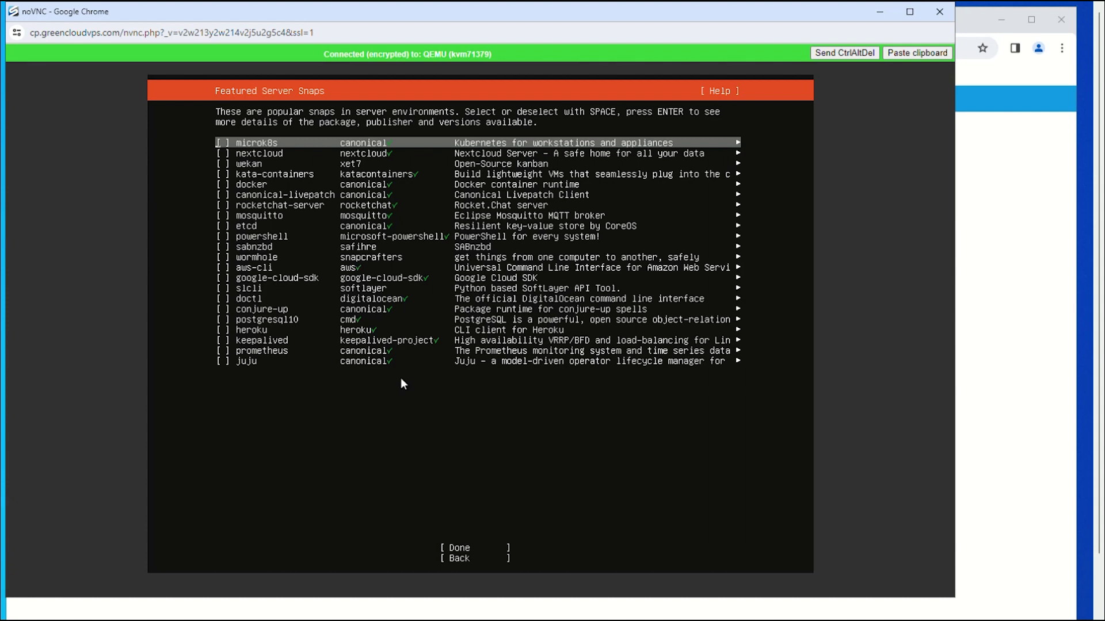
pyautogui.press('Tab')
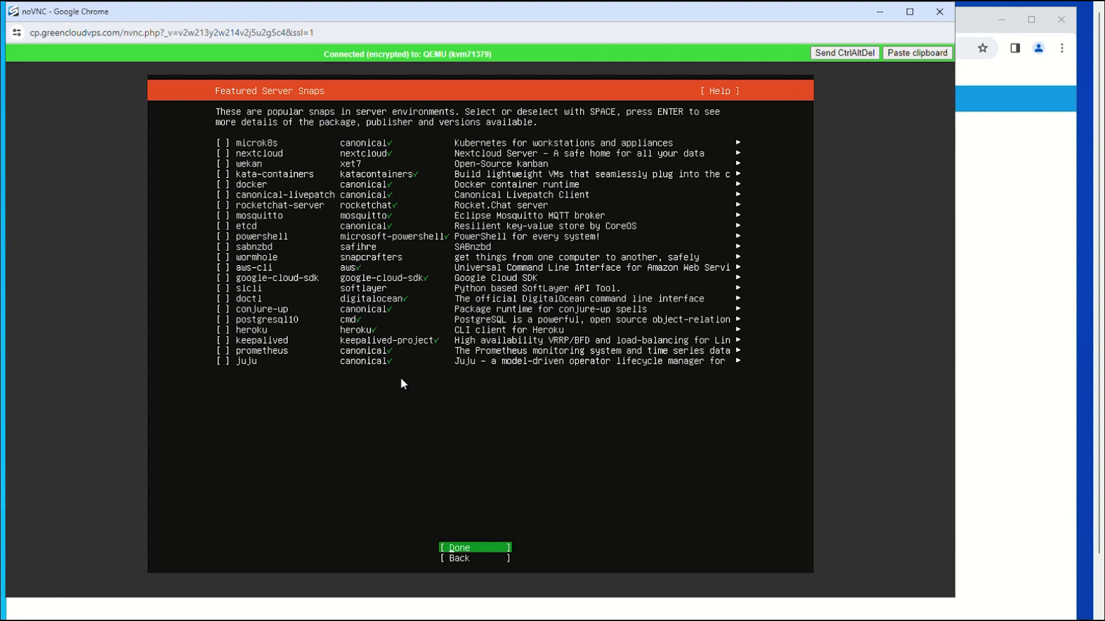
pyautogui.press('Return')
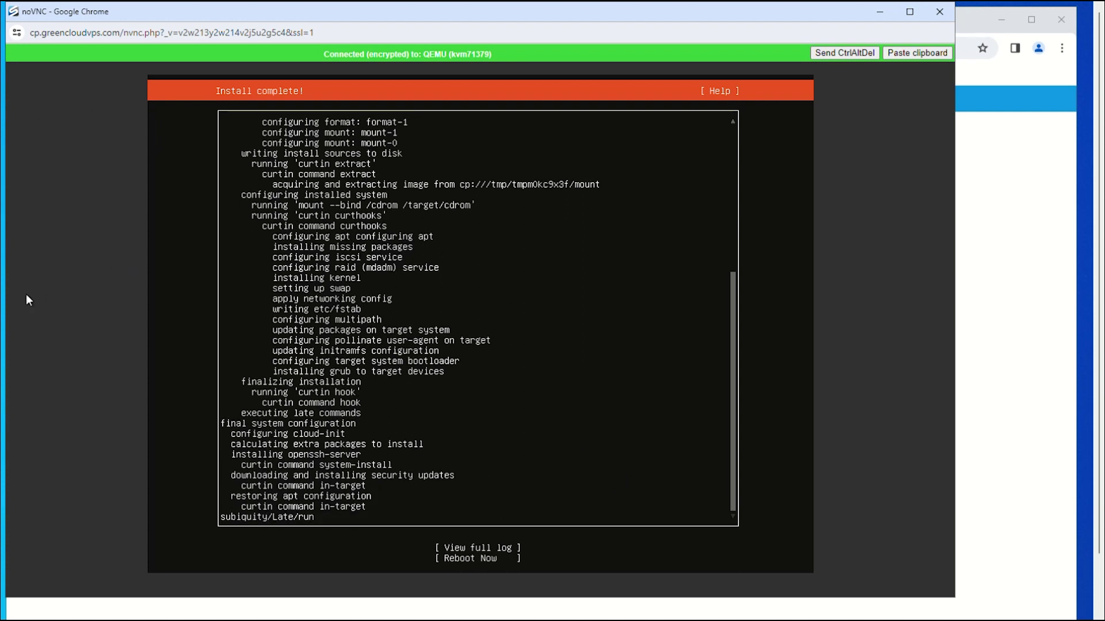
# - Reboot into the installed system and log in as ubuntu with the password
pyautogui.press('Tab')
pyautogui.press('Down')
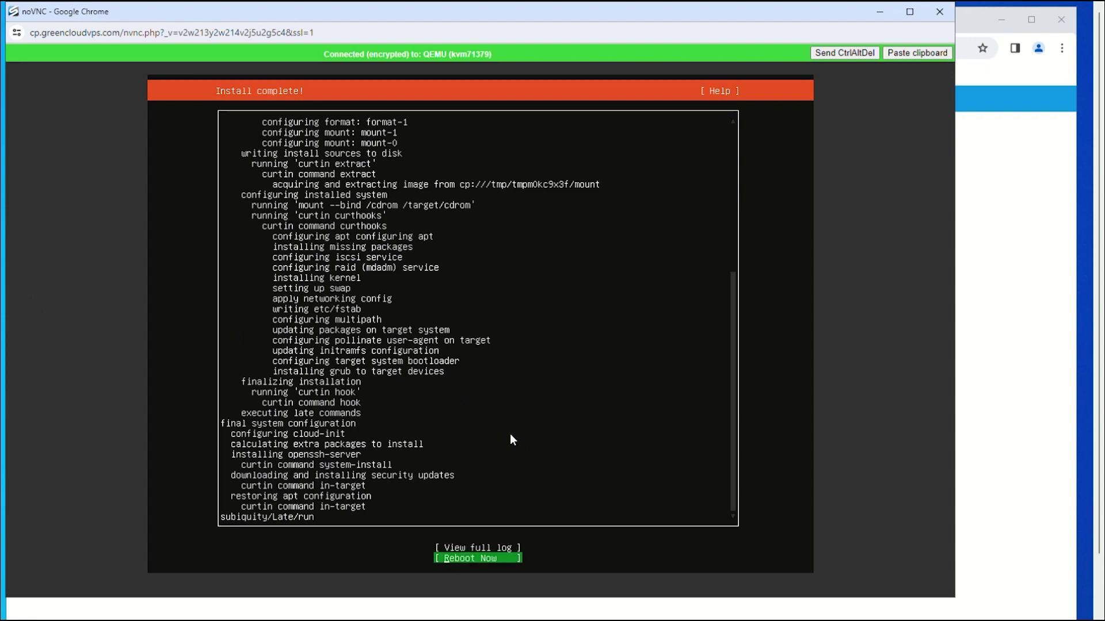
pyautogui.press('Return')
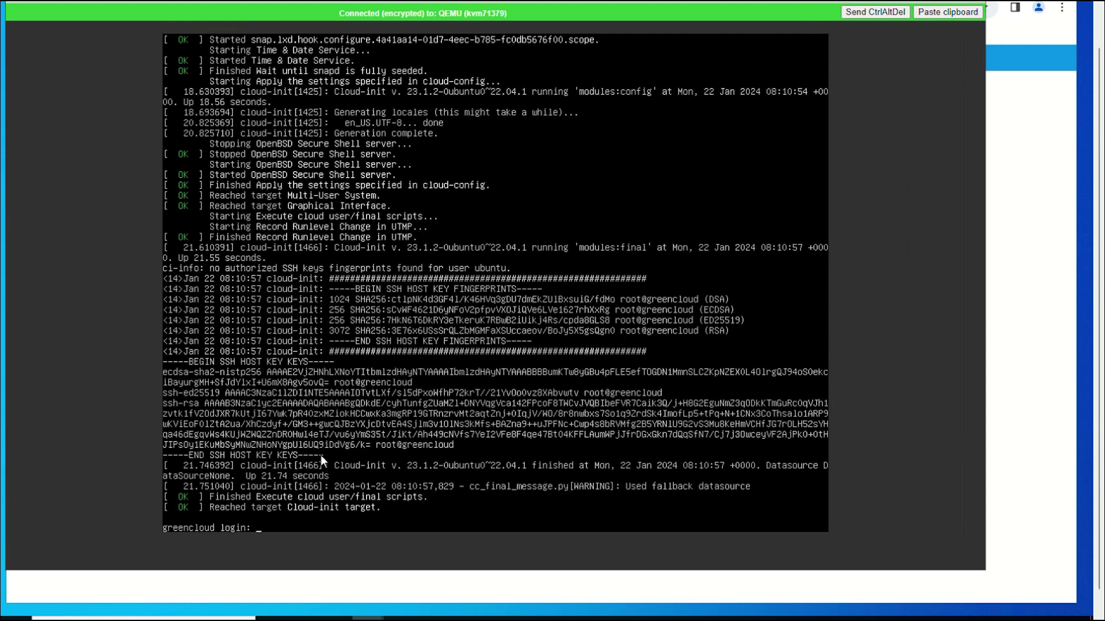
pyautogui.press('Return')
pyautogui.write('ubuntu')
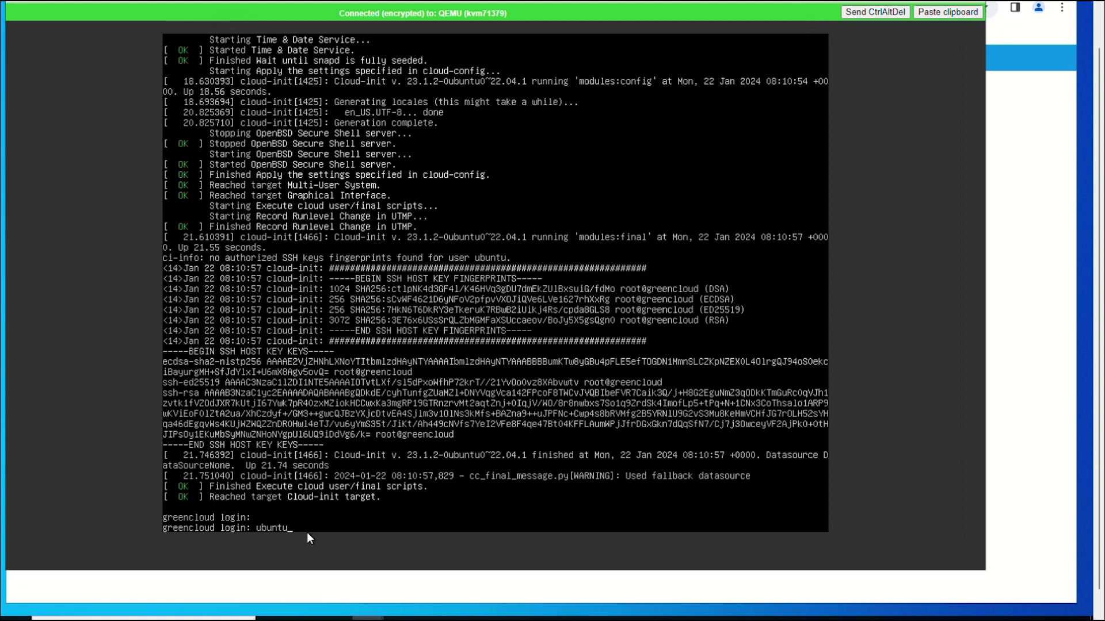
pyautogui.press('Return')
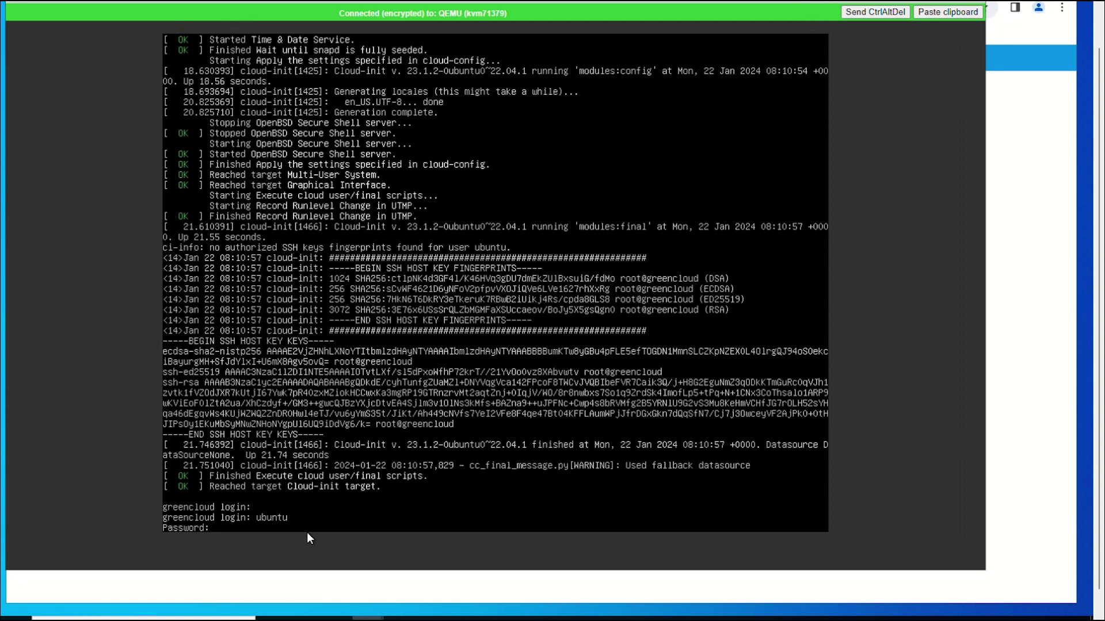
pyautogui.press('Return')
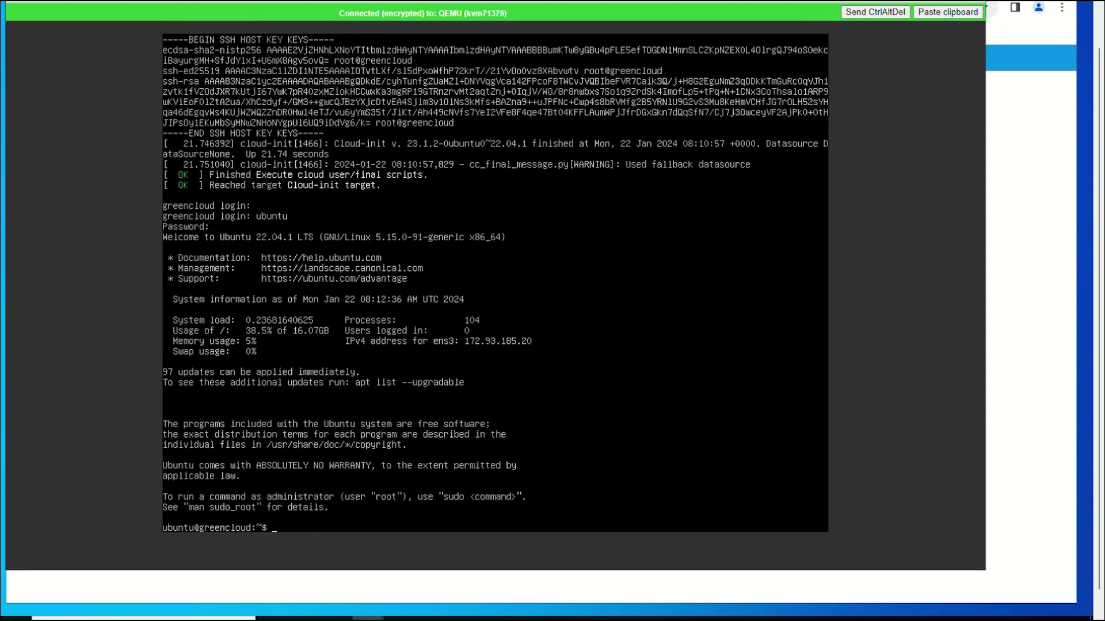
# - Run ip a and free -h to show interfaces and memory, then type df -h
pyautogui.write('ip a')
pyautogui.press('Return')
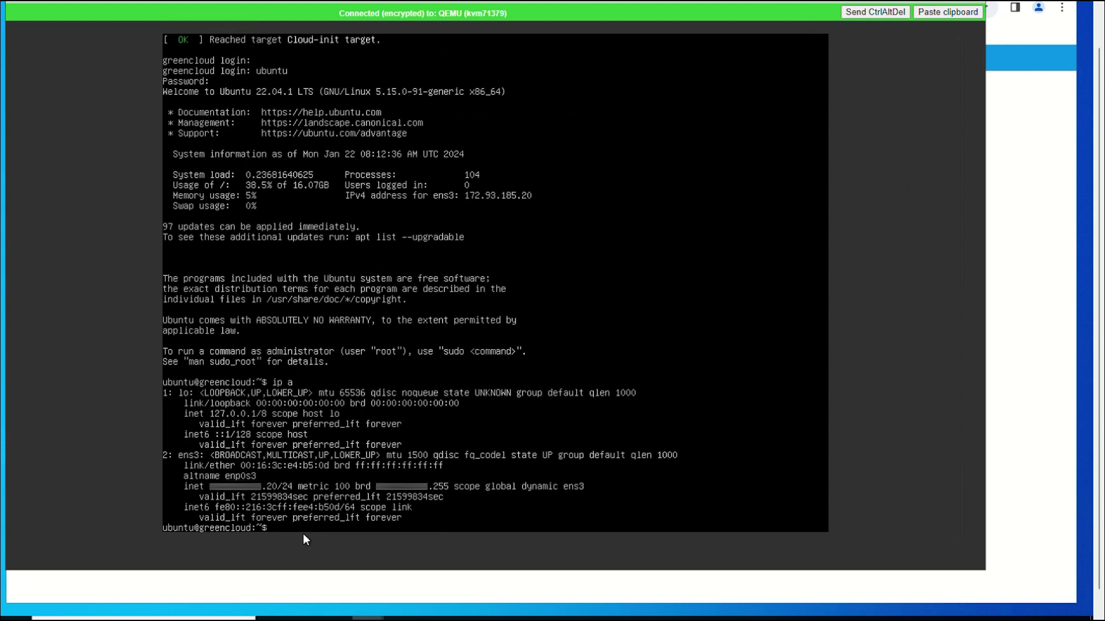
pyautogui.write('free -h')
pyautogui.press('Return')
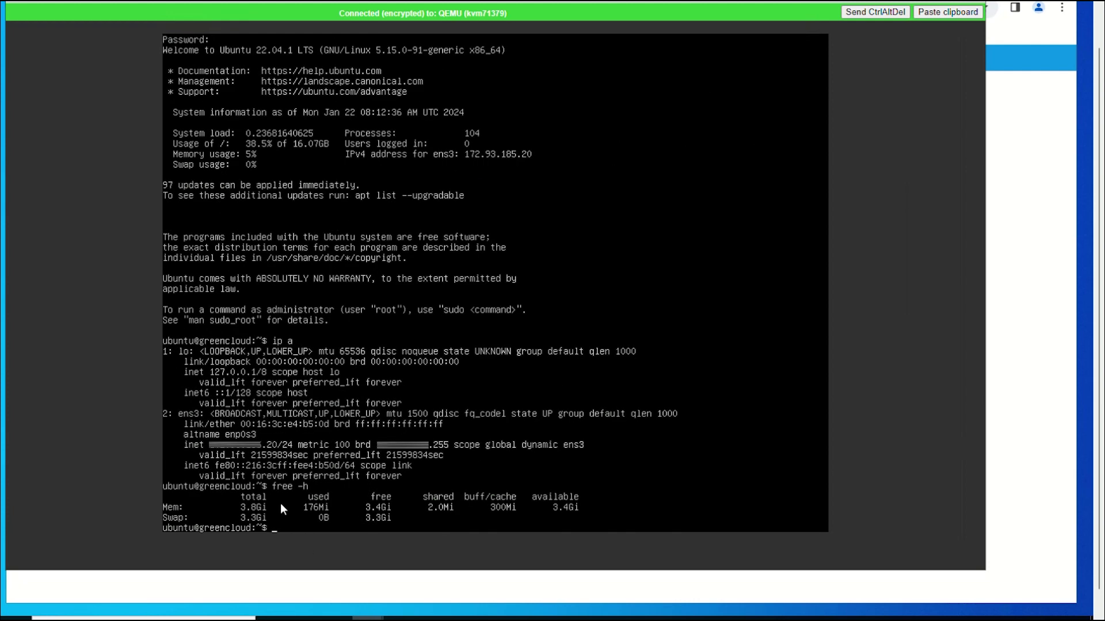
pyautogui.write('df')
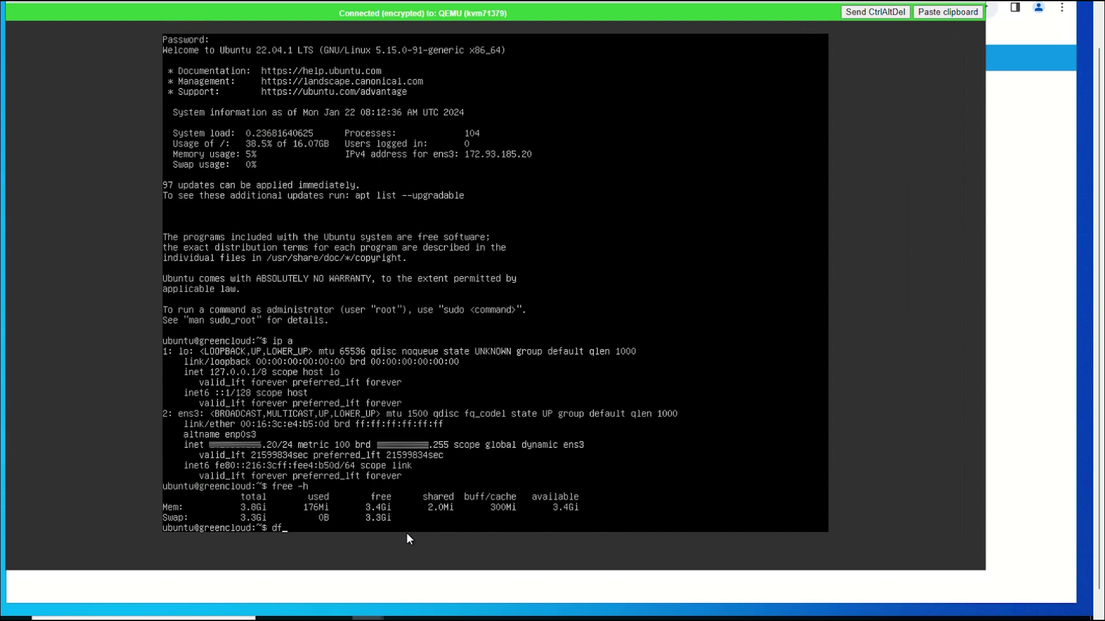